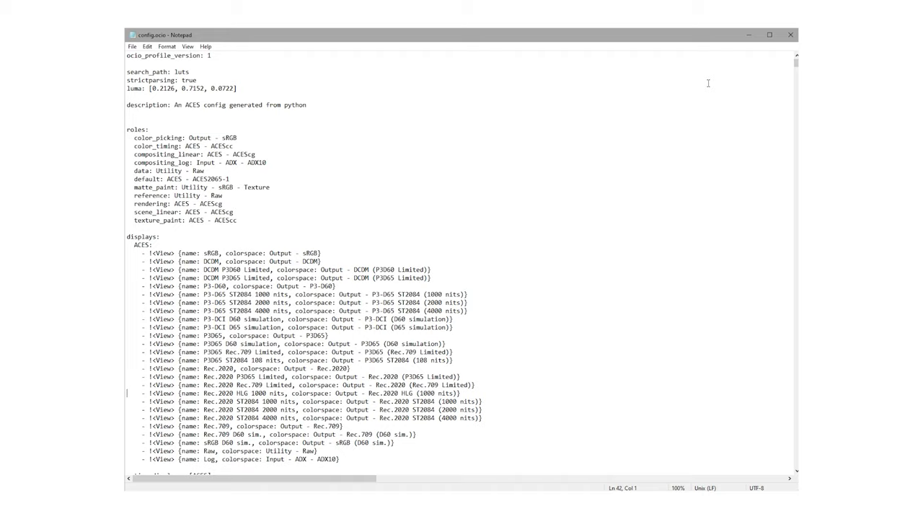
key("Down")
key("Down")
key("Down")
key("Down")
key("Down")
key("Down")
key("Down")
key("Down")
key("Down")
key("Down")
key("Down")
key("Down")
key("Down")
key("Down")
key("Down")
key("Down")
key("Down")
key("Down")
key("Down")
key("Down")
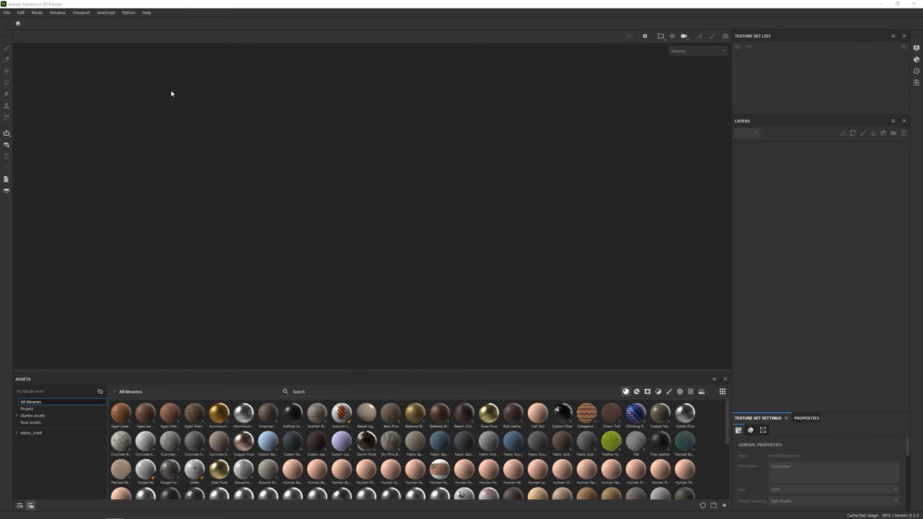
Start a new project with Color management set to OpenColorIO and the ACES 1.2 configuration
left_click(7, 13)
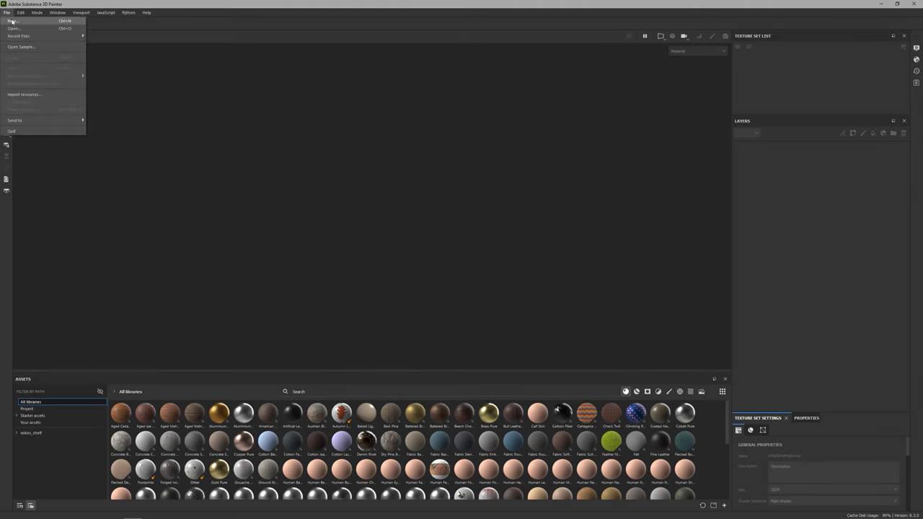
left_click(18, 21)
left_click(371, 333)
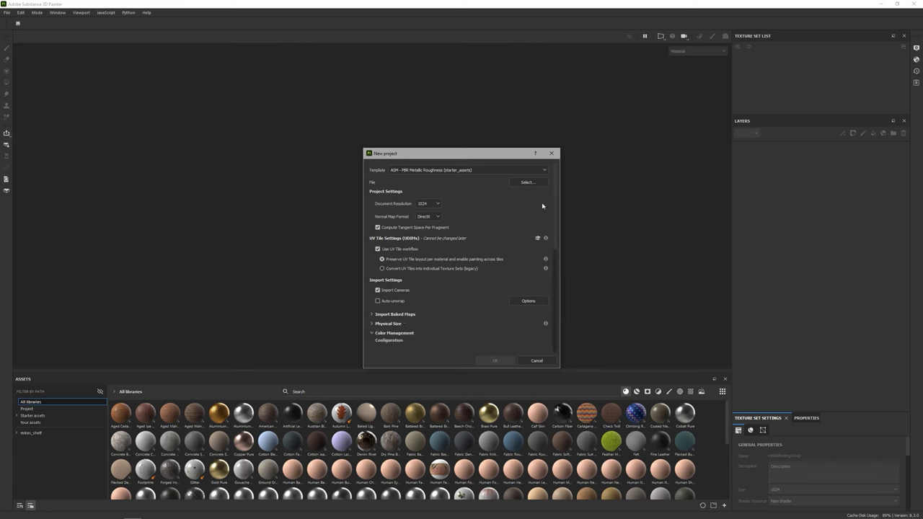
left_click_drag(554, 187, 558, 235)
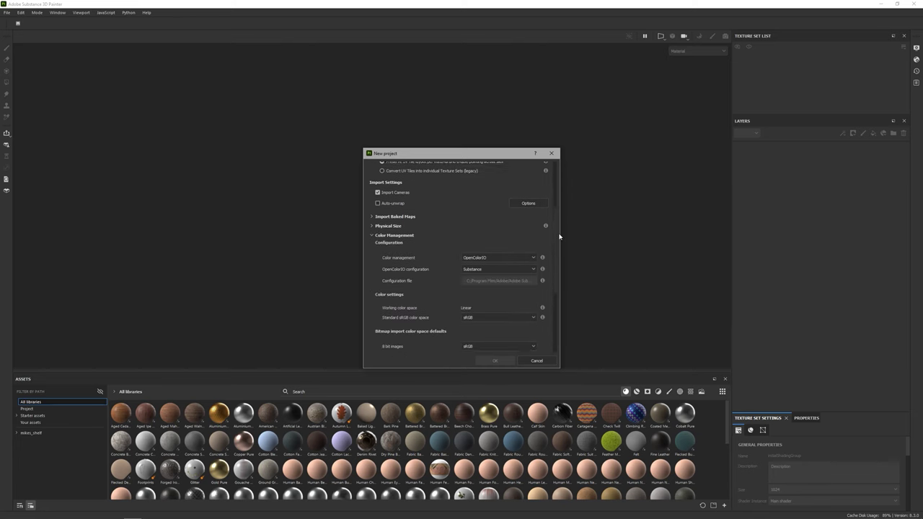
left_click(486, 249)
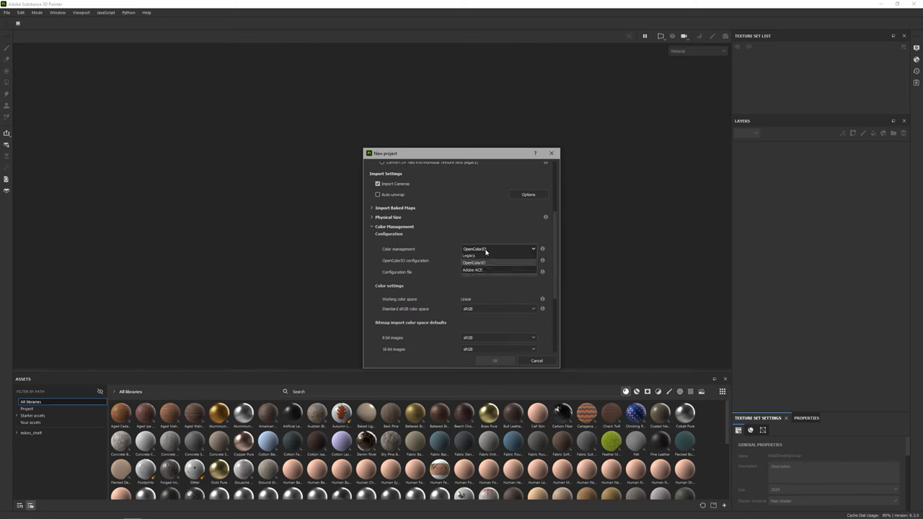
left_click(486, 265)
left_click(486, 262)
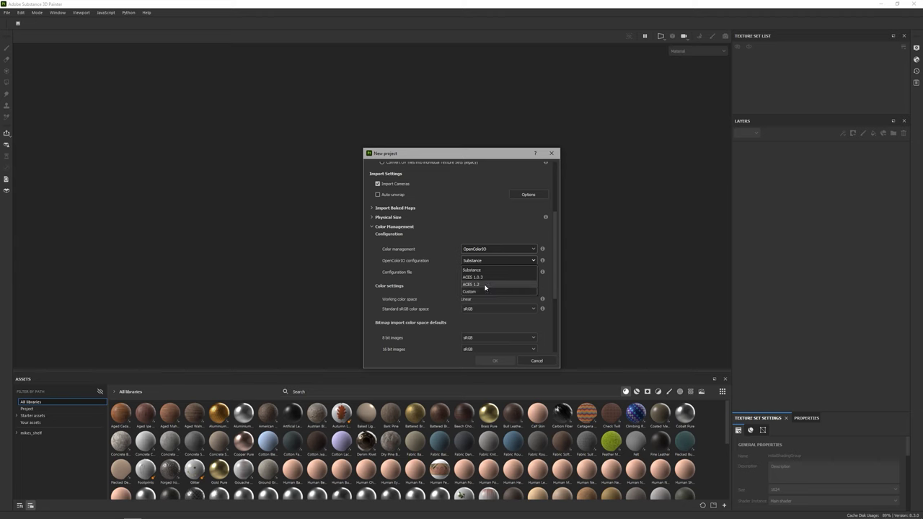
left_click(486, 284)
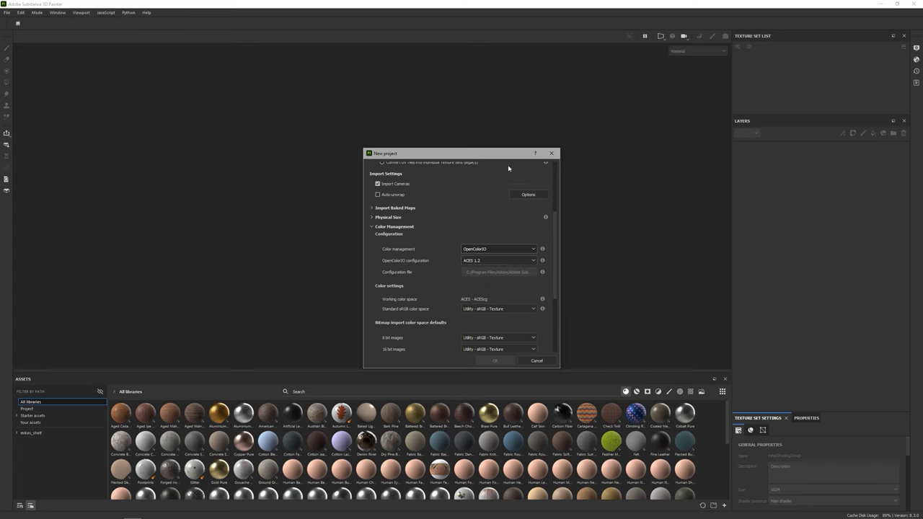
Stretch the New project dialog taller to reveal all colour-space default settings
left_click_drag(484, 144, 491, 41)
left_click_drag(434, 368, 435, 422)
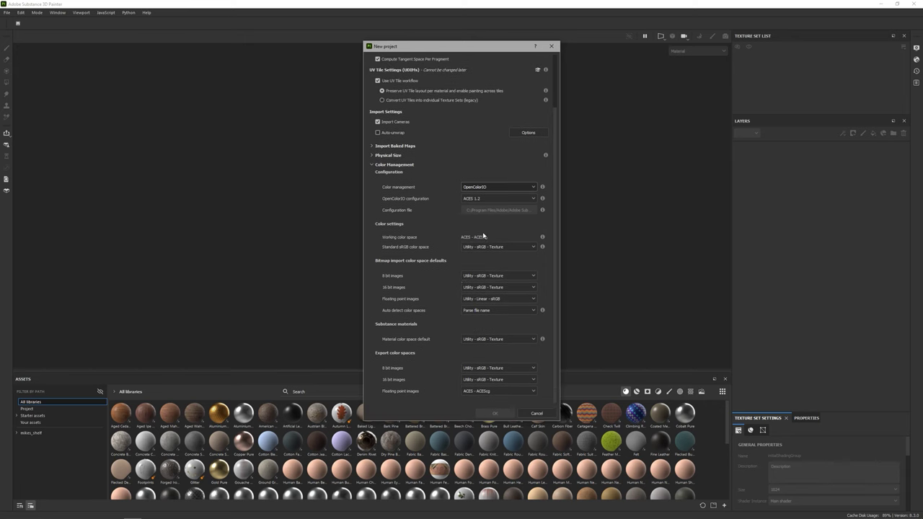
mouse_move(543, 239)
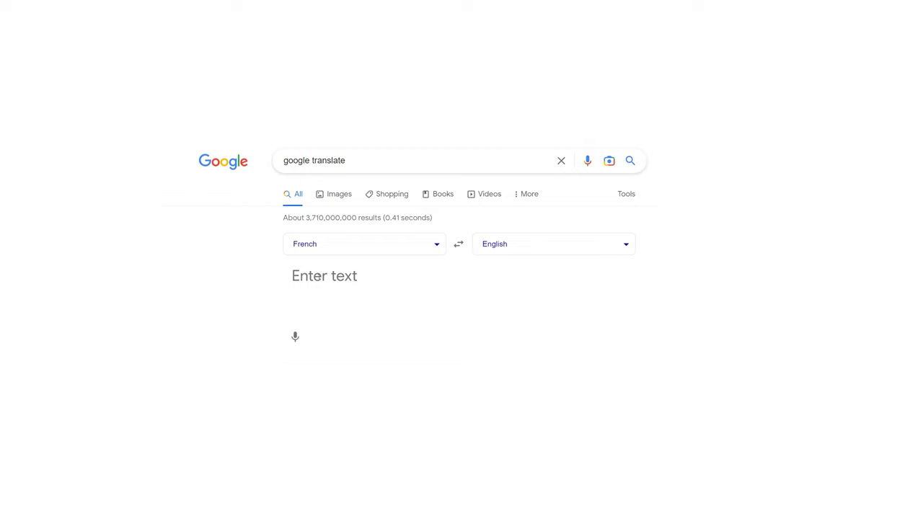
Translate 'Parfois, espace colorimetrique me donne mal a la tete' from French into English
left_click(319, 277)
type("Parfois, espace colorime")
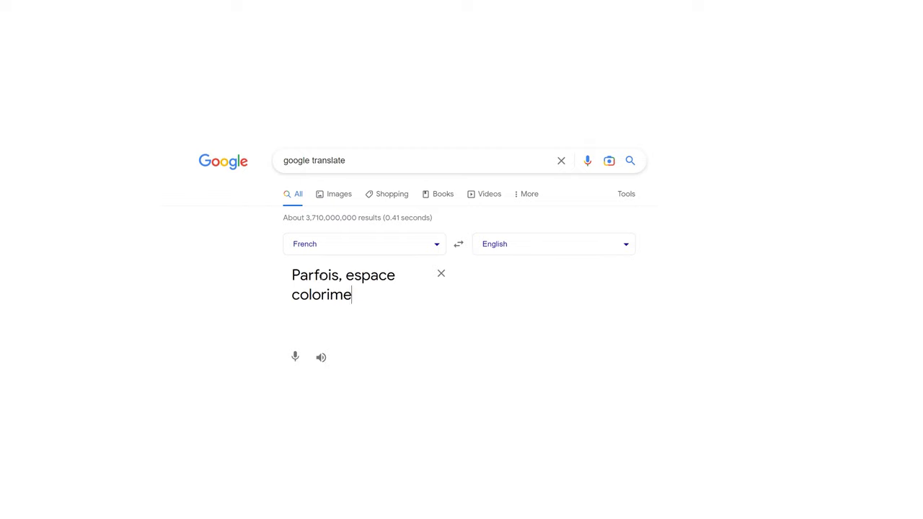
type("trique me donne mal a la tete")
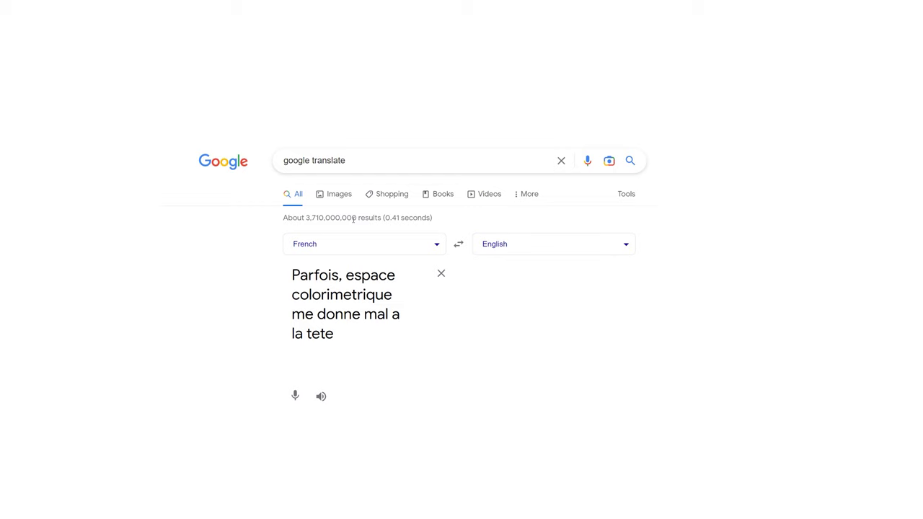
left_click(529, 242)
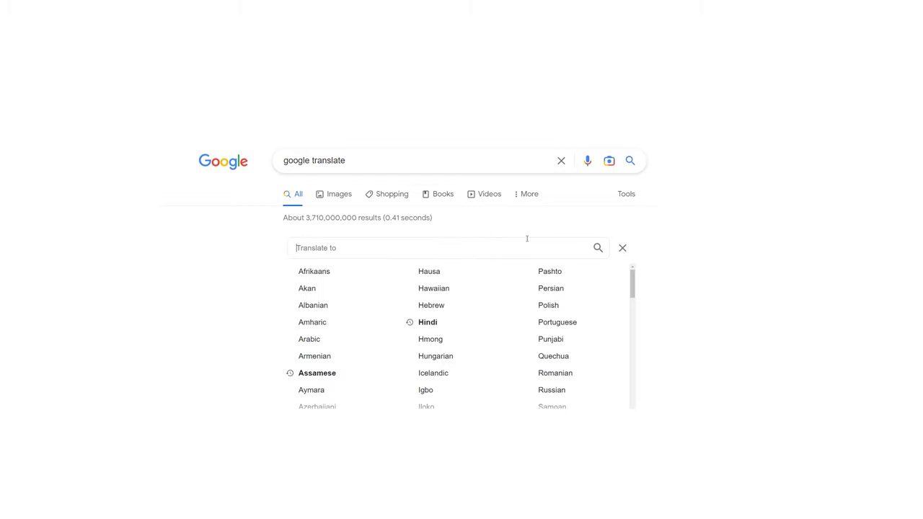
type("engl")
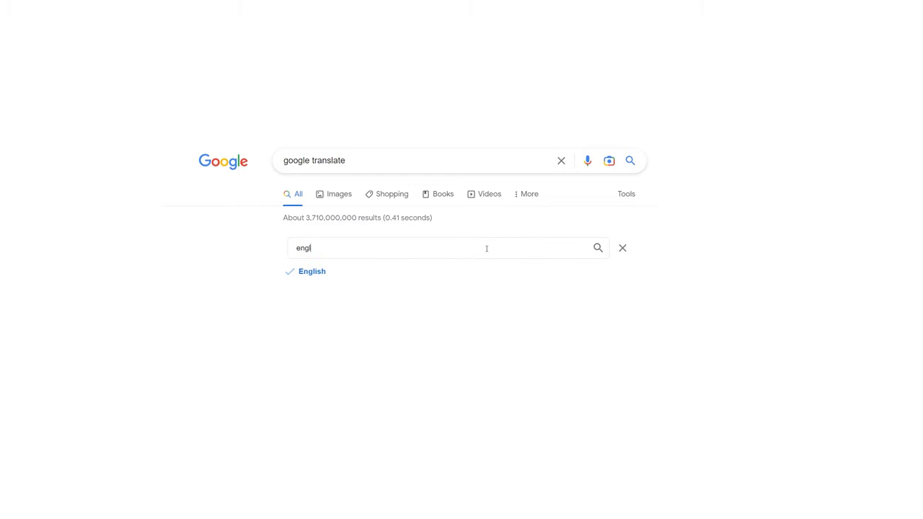
left_click(322, 272)
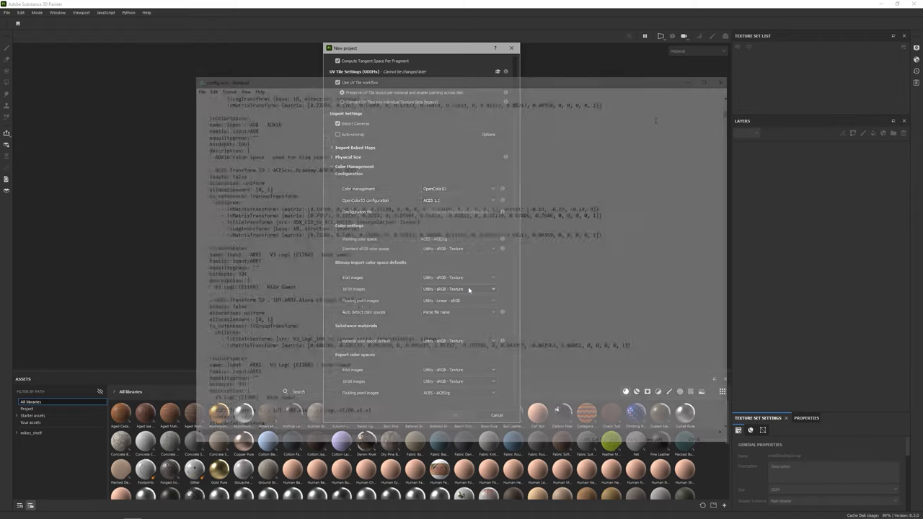
scroll(655, 121, "down", 15)
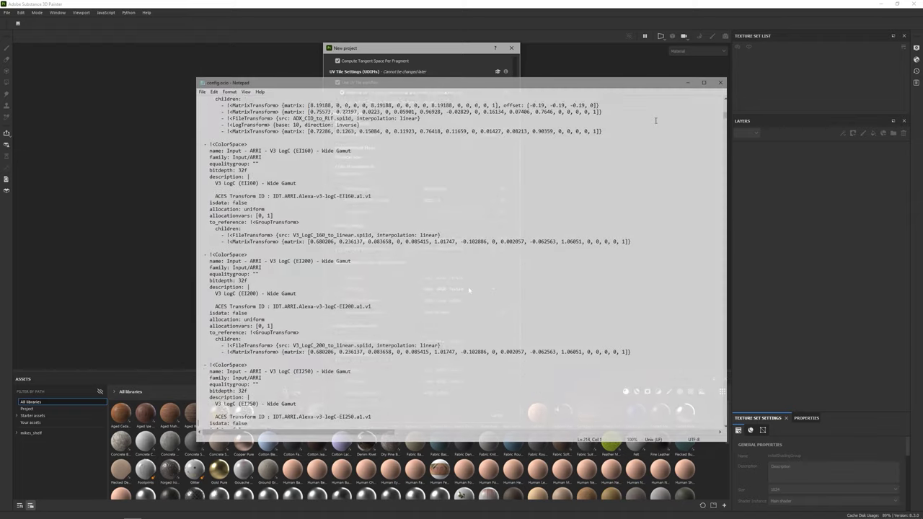
key("Down")
key("Down")
key("Down")
key("Down")
key("Down")
key("Down")
key("Down")
key("Down")
key("Down")
key("Down")
key("Down")
key("Down")
key("Down")
key("Down")
key("Down")
key("Down")
key("Down")
key("Down")
key("Down")
key("Down")
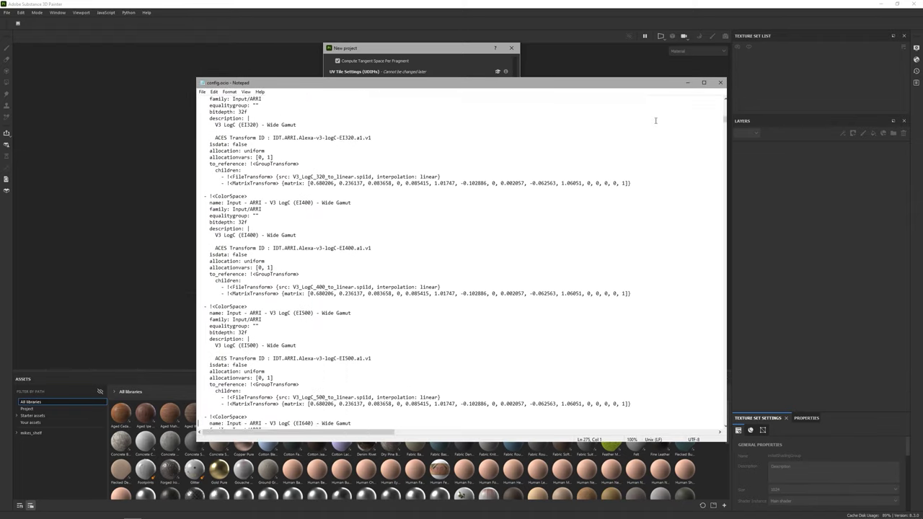
key("Down")
key("Down")
key("Down")
key("Down")
key("Down")
key("Down")
key("Down")
key("Down")
key("Down")
key("Down")
key("Down")
key("Down")
key("Down")
key("Down")
key("Down")
key("Down")
key("Down")
key("Down")
key("Down")
key("Down")
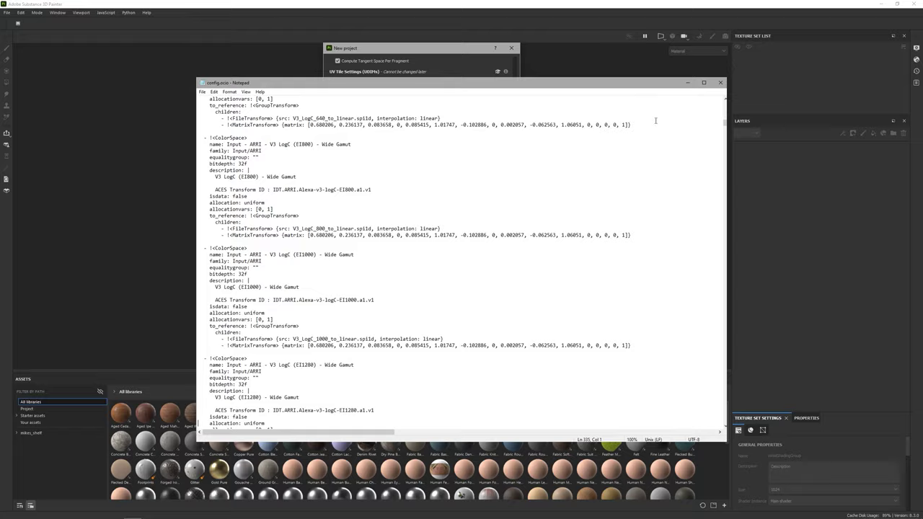
key("Down")
key("Down")
key("Down")
key("Down")
key("Down")
key("Down")
key("Down")
key("Down")
key("Down")
key("Down")
key("Down")
key("Down")
key("Down")
key("Down")
key("Down")
key("Down")
key("Down")
key("Down")
key("Down")
key("Down")
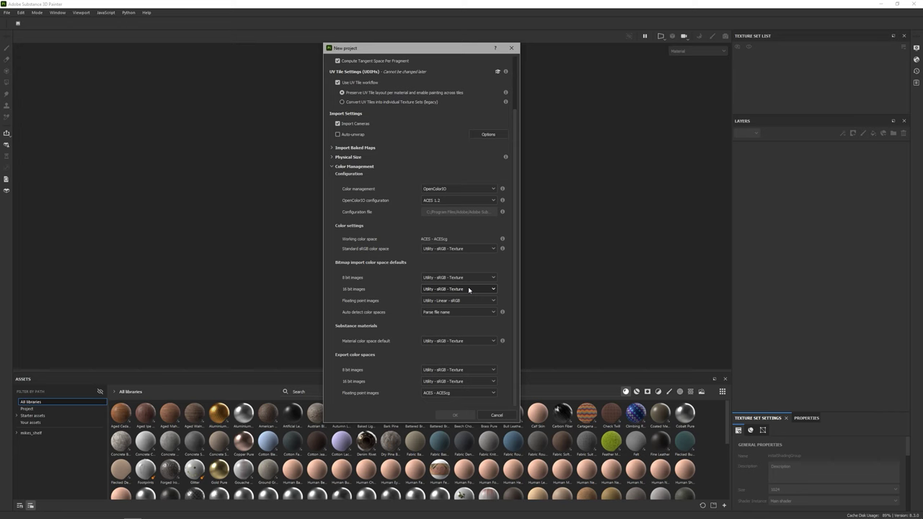
Browse the colour space choices for 16 bit images
left_click(469, 289)
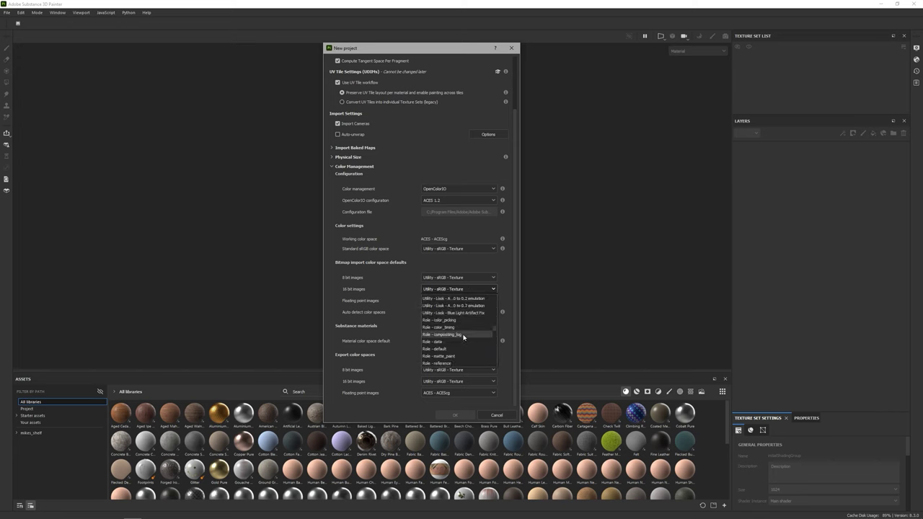
scroll(463, 332, "up", 10)
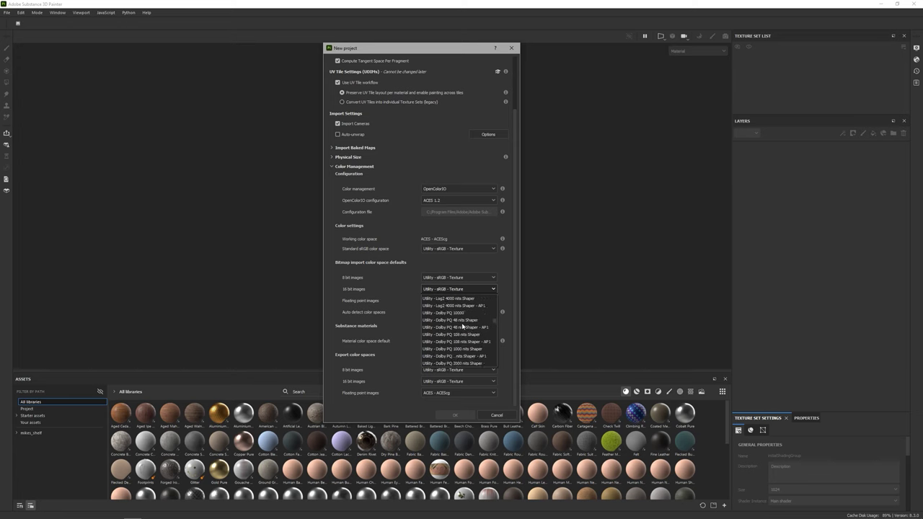
scroll(463, 326, "up", 5)
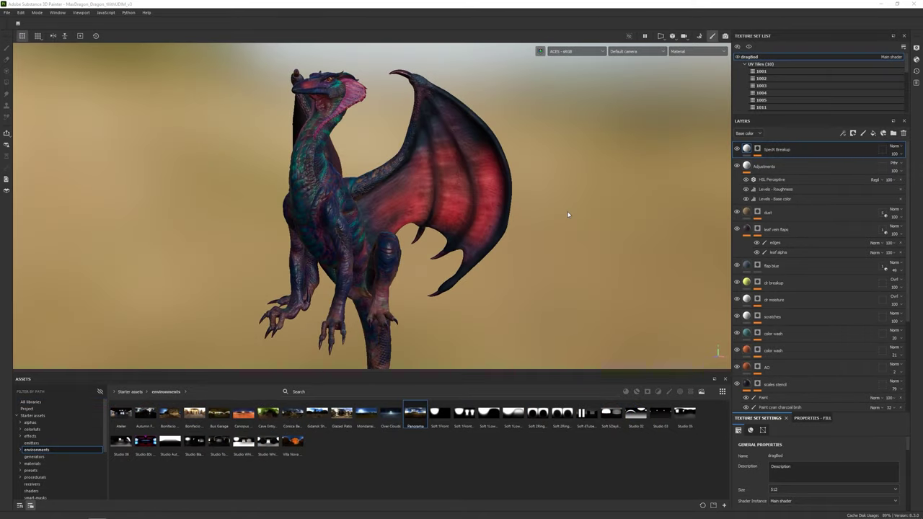
mouse_move(542, 231)
left_mouse_down("alt")
mouse_move(600, 231)
mouse_move(637, 247)
mouse_move(476, 241)
mouse_move(405, 223)
mouse_move(538, 239)
left_mouse_up("alt")
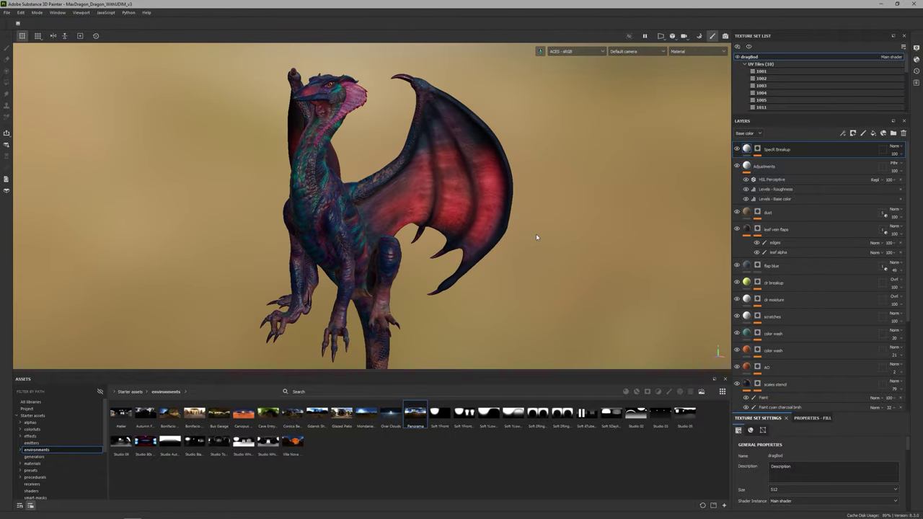
left_click(541, 52)
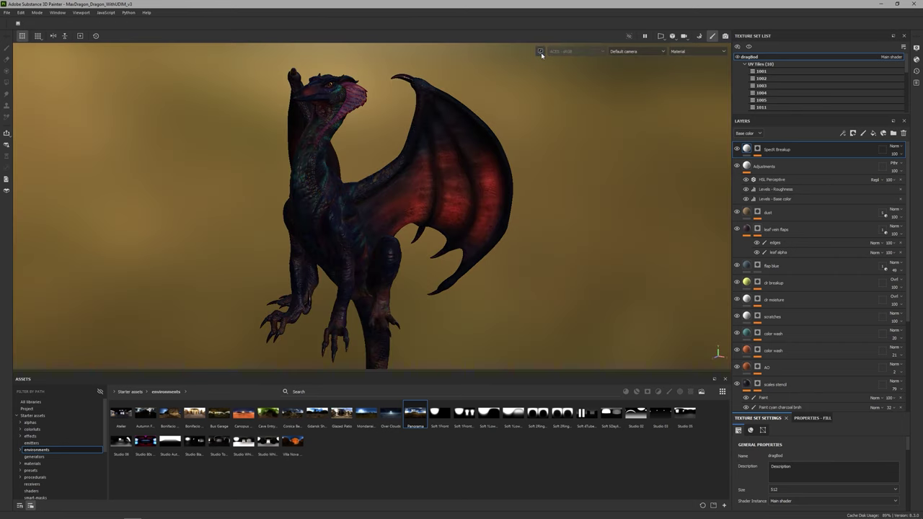
left_click(540, 52)
left_click(541, 52)
left_click(541, 52)
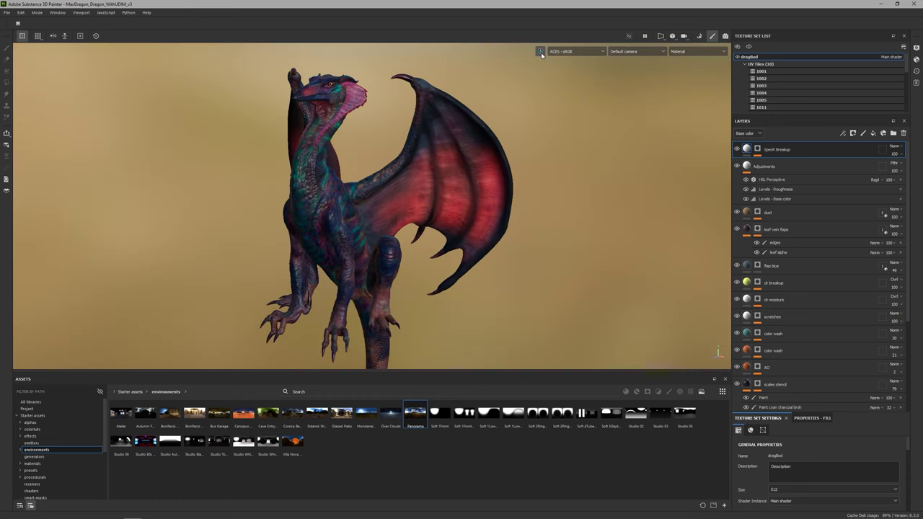
left_click(571, 51)
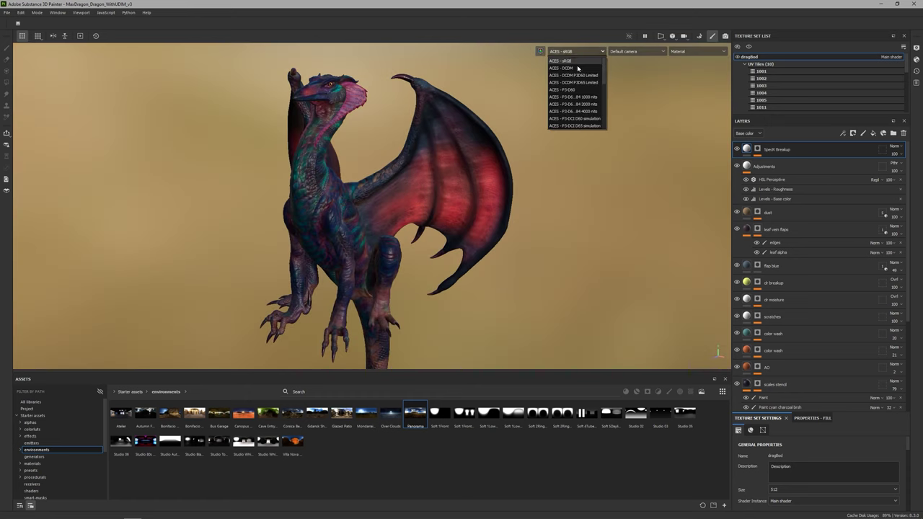
scroll(579, 73, "down", 5)
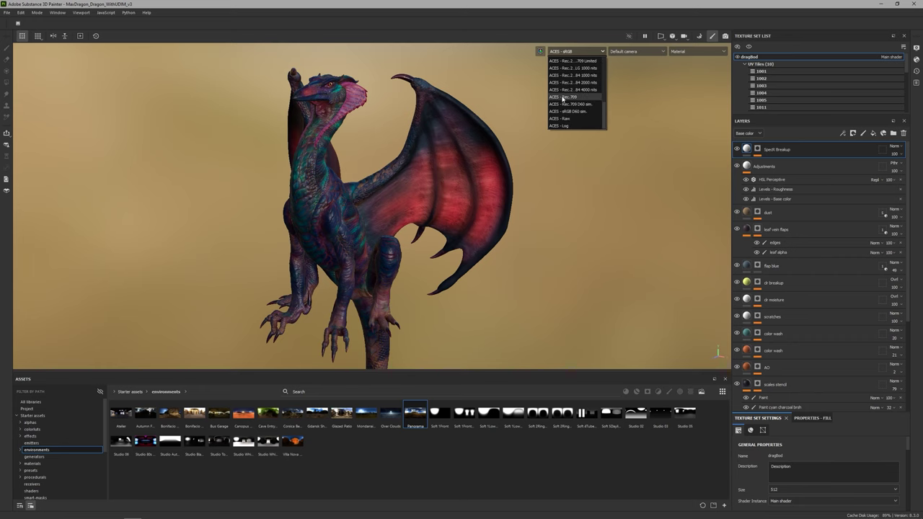
left_click(564, 98)
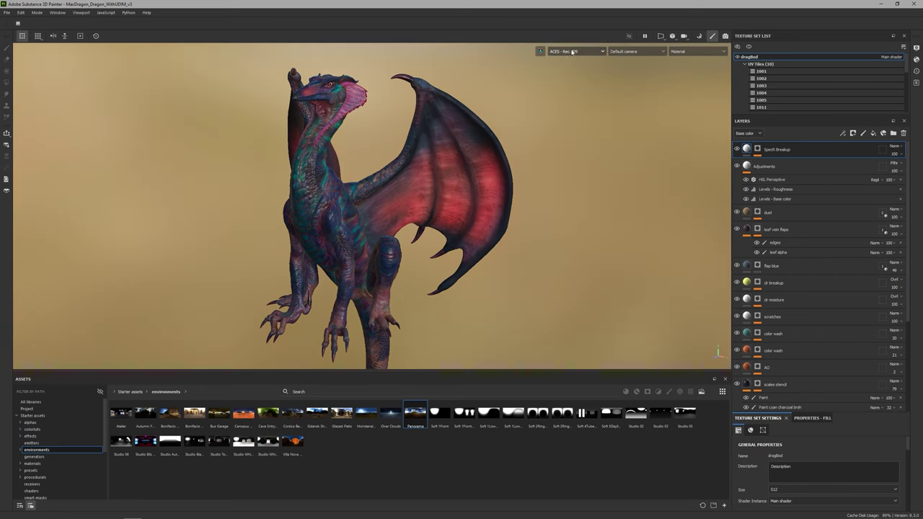
left_click(573, 51)
scroll(573, 65, "up", 4)
left_click(572, 65)
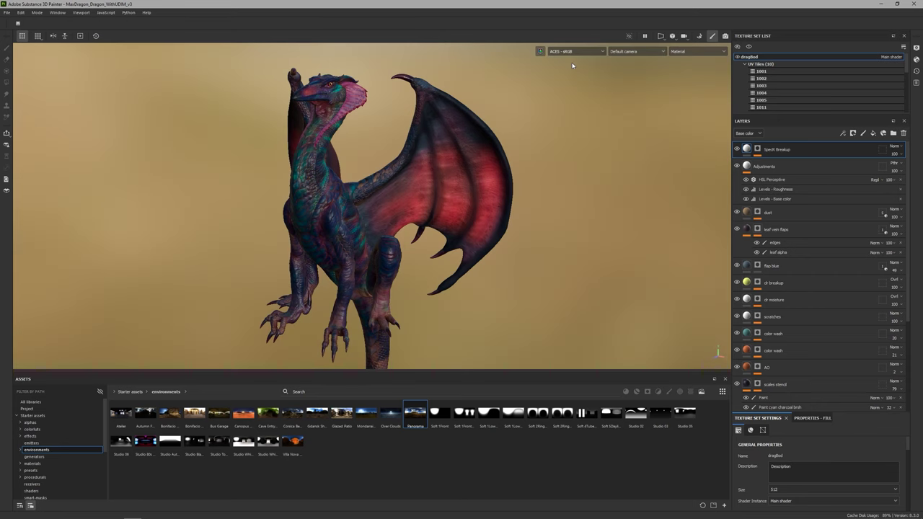
Switch the viewport display mode to show only the Roughness channel
left_click(696, 52)
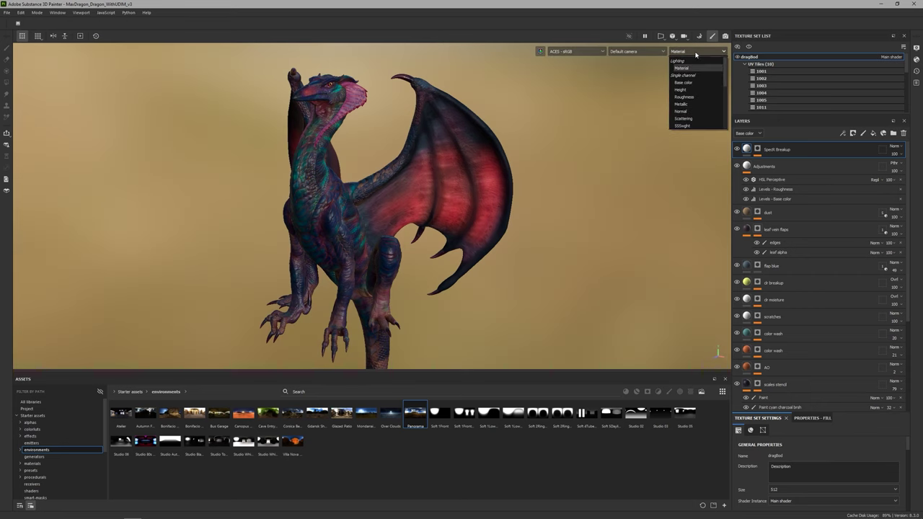
left_click(690, 97)
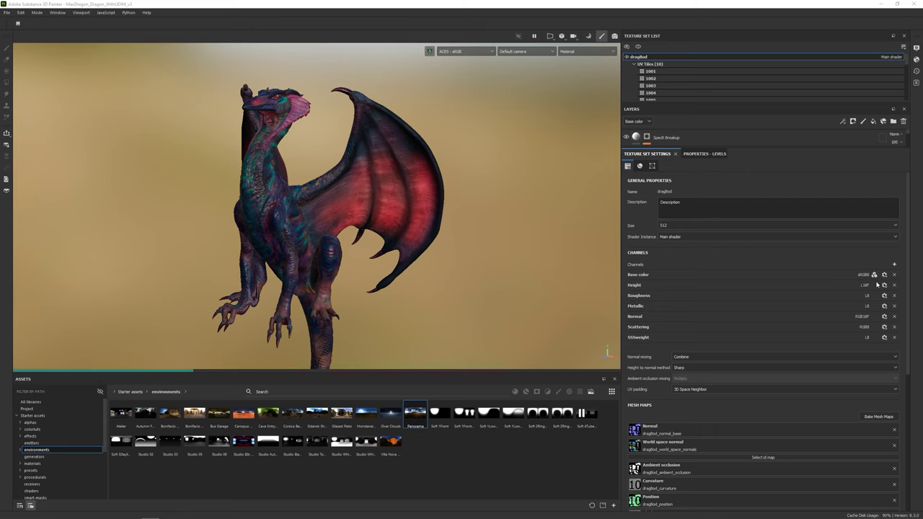
Add a User0 channel to the dragon's texture set, keeping its L32F format
left_click(885, 276)
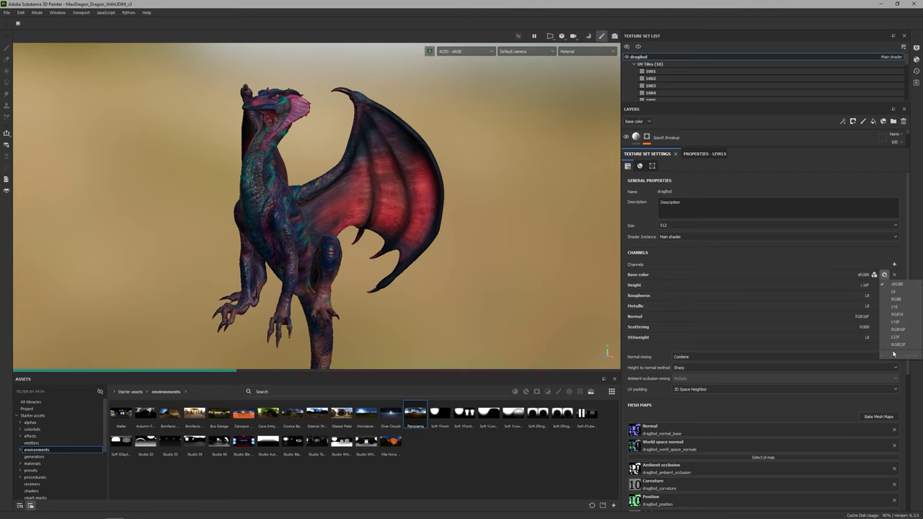
left_click(895, 265)
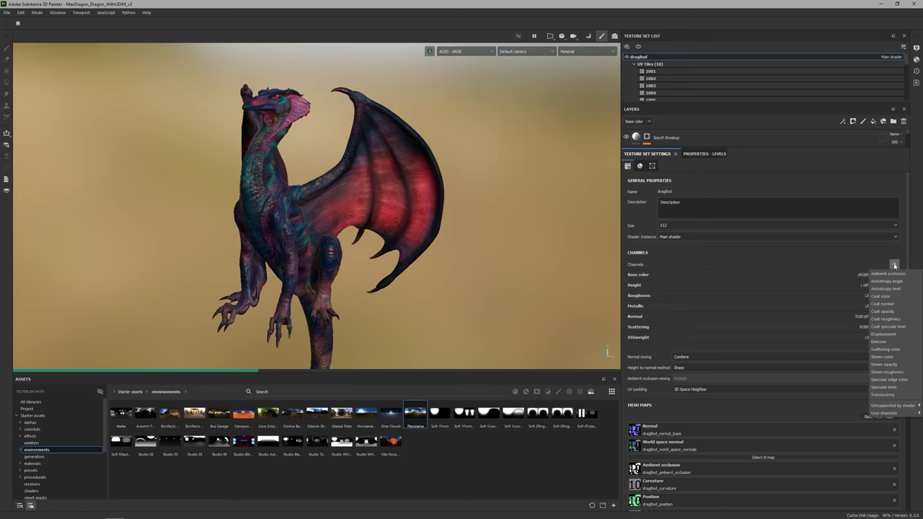
left_click(857, 409)
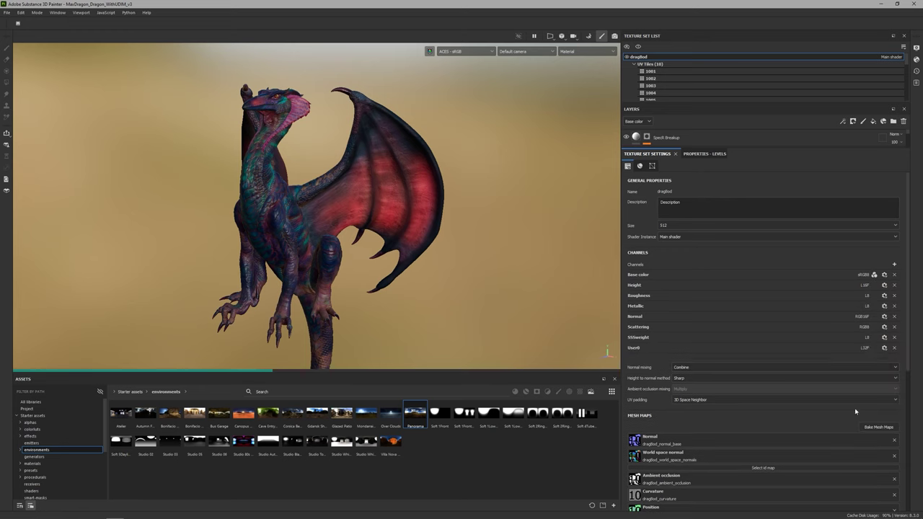
left_click(885, 347)
left_click(903, 429)
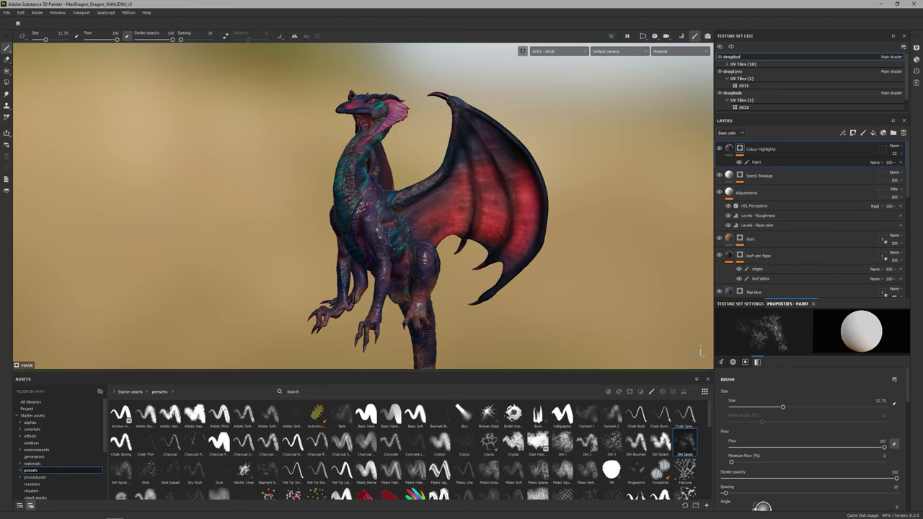
Paint a short chest highlight, then compare the Colour Highlights base colour and normal pickers
left_click_drag(345, 166, 353, 182)
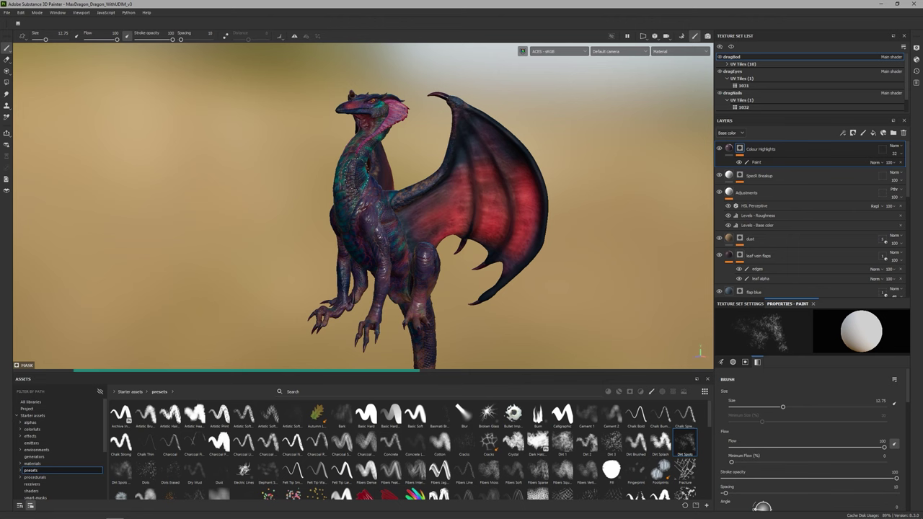
left_click(794, 151)
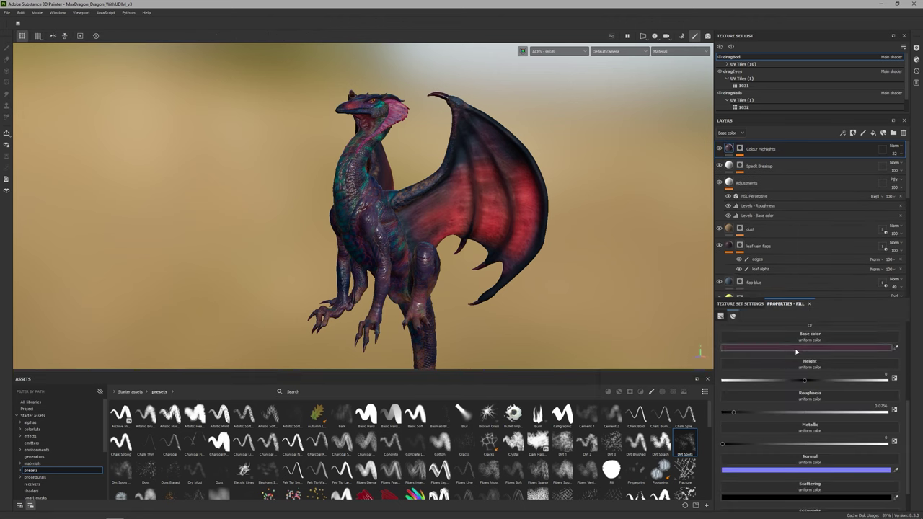
left_click(808, 347)
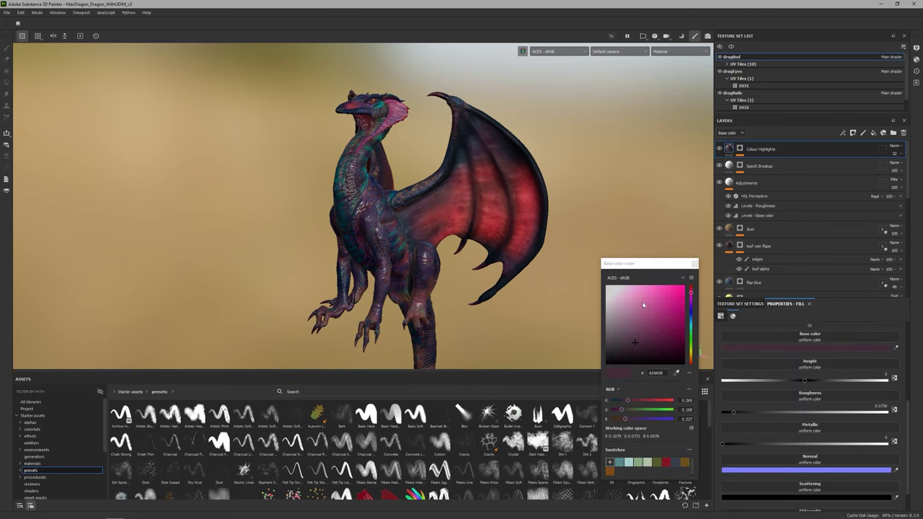
left_click(793, 470)
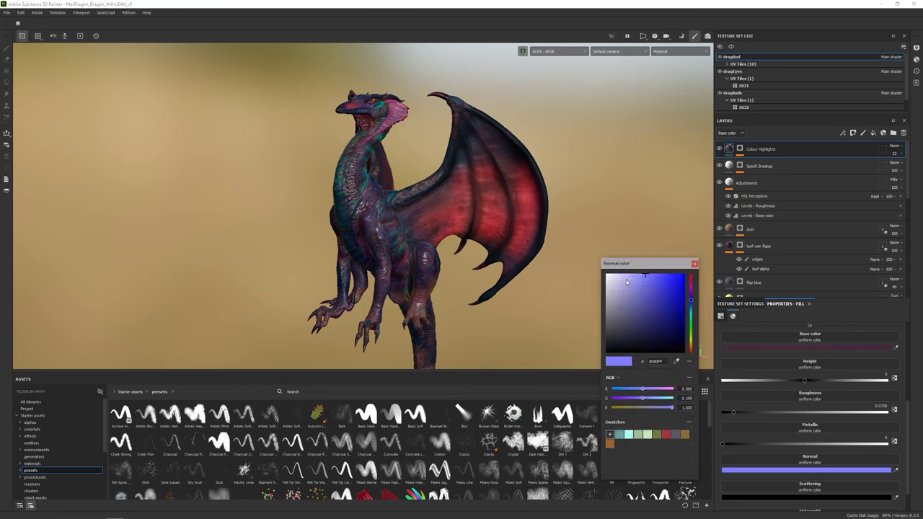
left_click(752, 347)
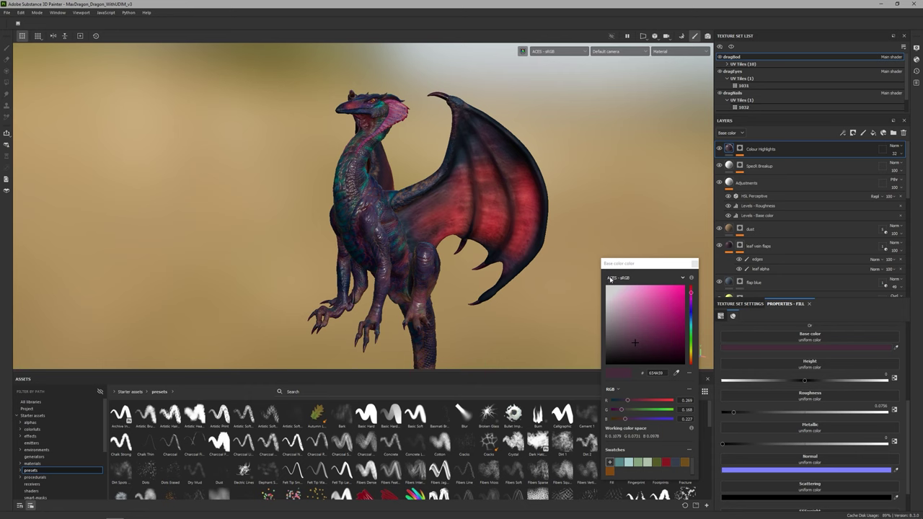
left_click(794, 470)
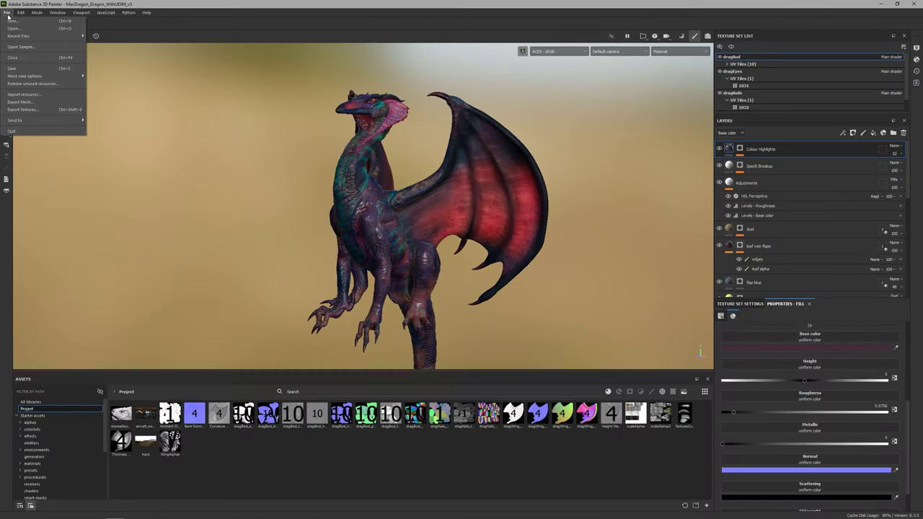
Import the grunge map PNG as a texture into the current dragon project
left_click(43, 96)
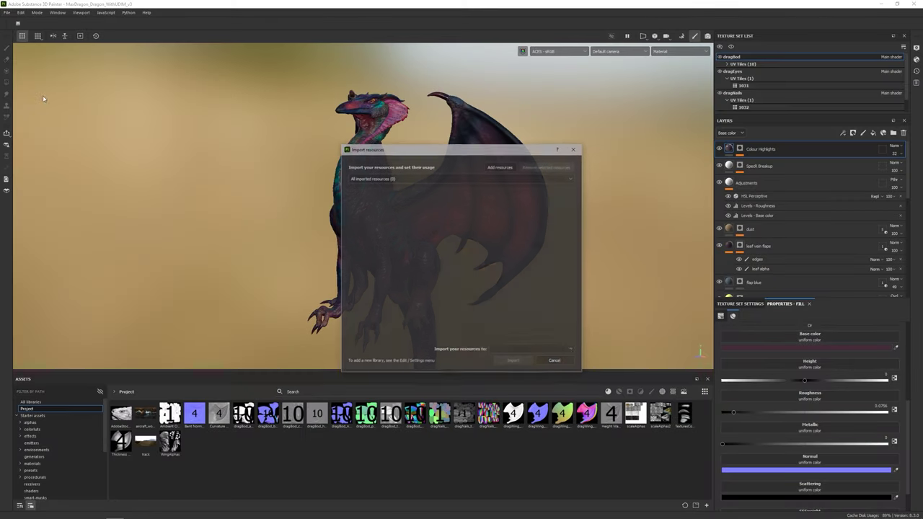
left_click(499, 167)
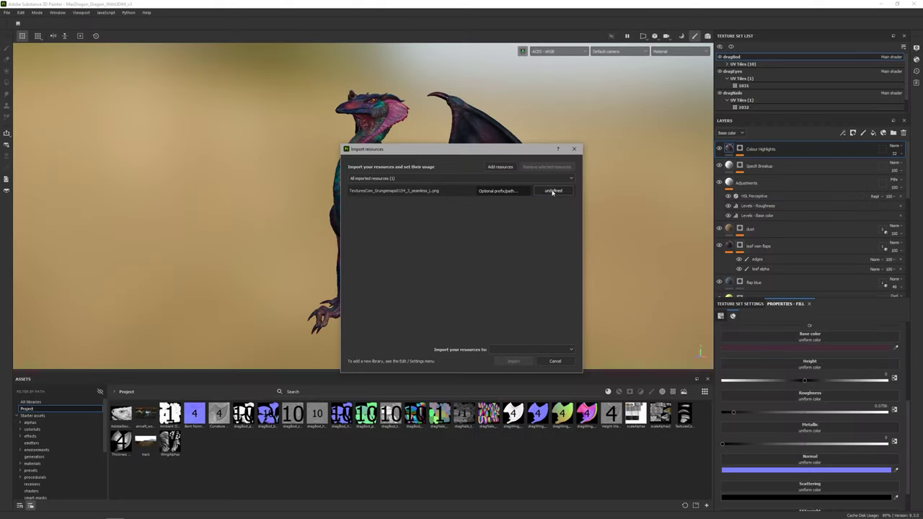
left_click(554, 190)
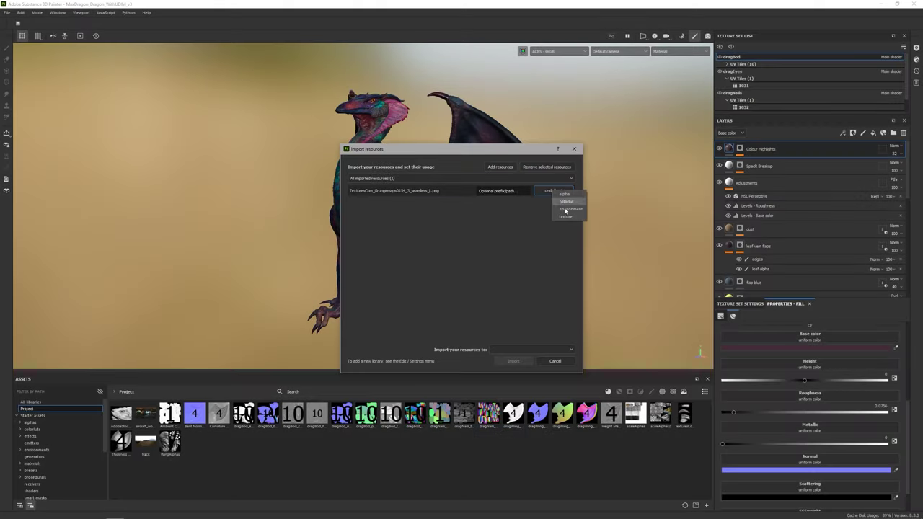
left_click(565, 216)
left_click(519, 350)
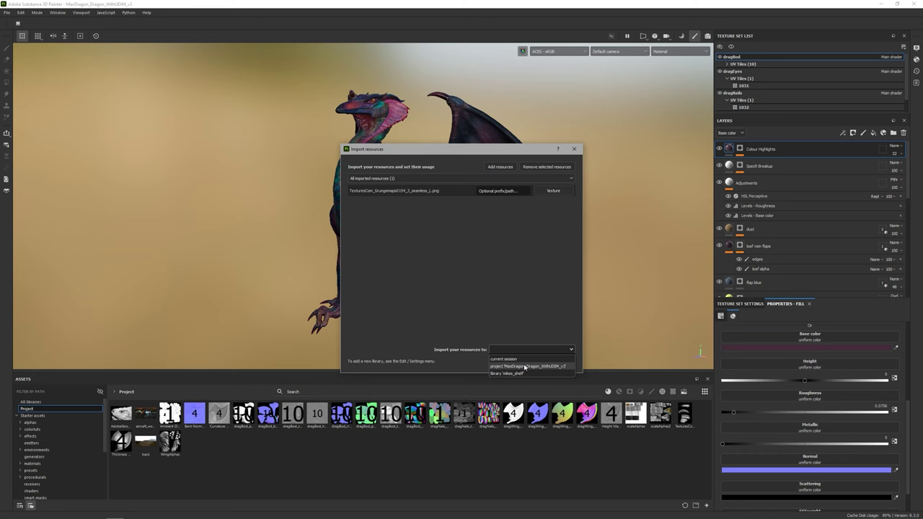
left_click(525, 367)
left_click(518, 359)
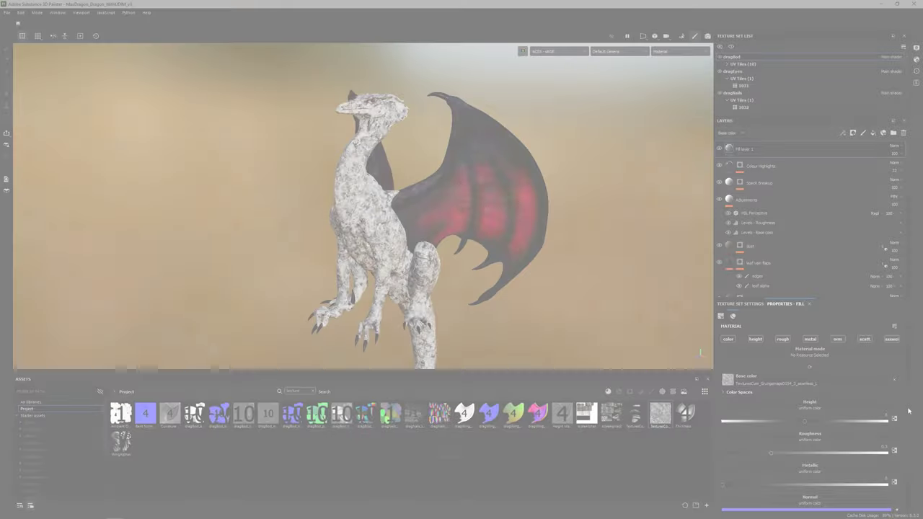
Set the grunge fill's tiling to 5.37 and list the base colour's colour-space options
scroll(829, 389, "up", 3)
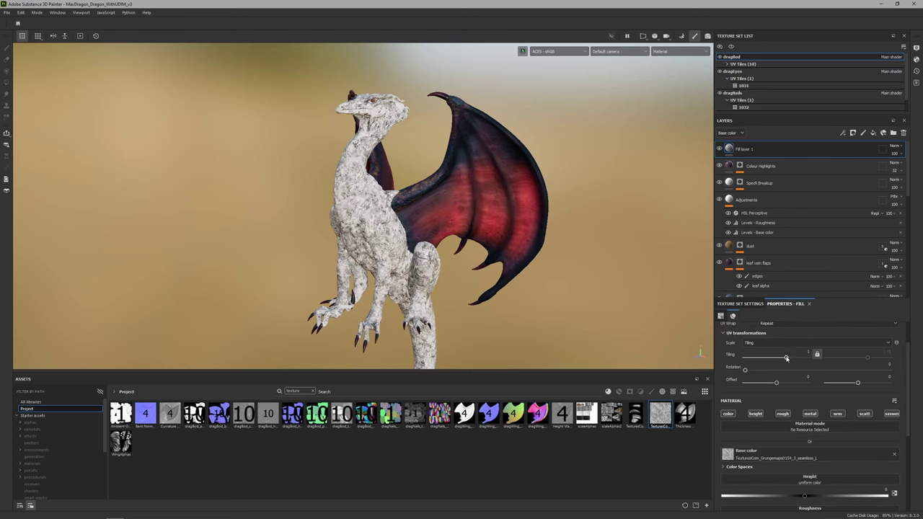
mouse_move(786, 358)
left_mouse_down()
mouse_move(794, 359)
mouse_move(784, 359)
left_mouse_up()
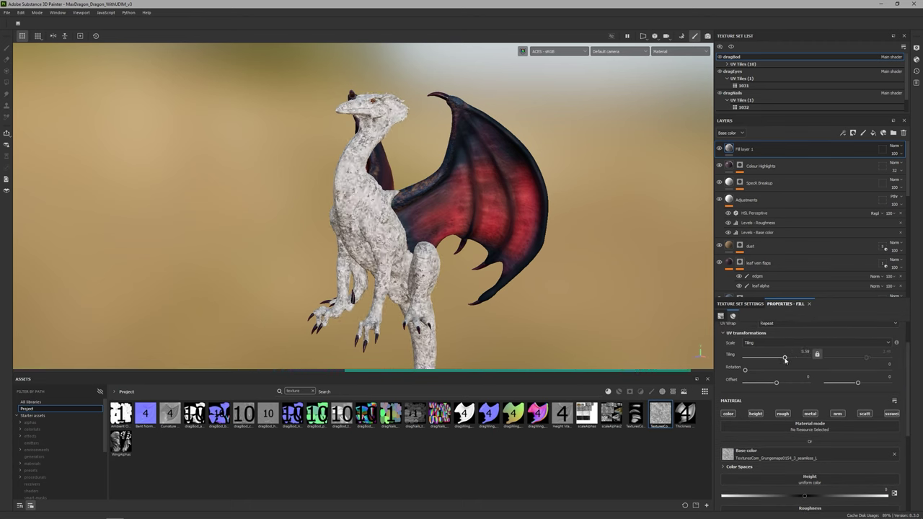
scroll(909, 368, "down", 1)
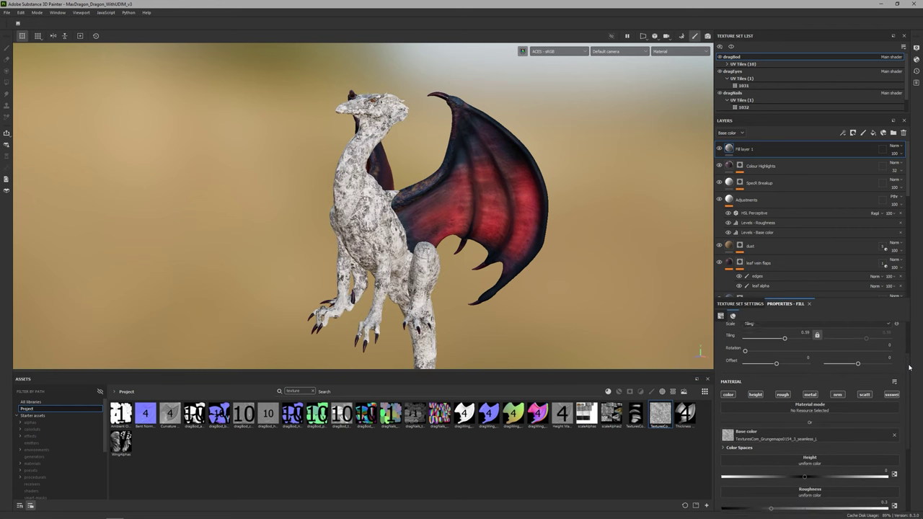
scroll(908, 367, "down", 1)
left_click(724, 430)
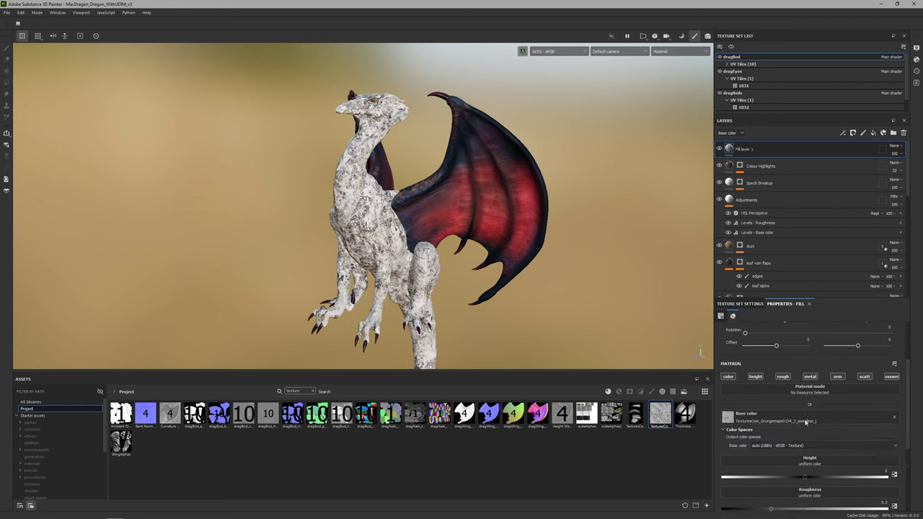
scroll(793, 418, "down", 2)
left_click(766, 406)
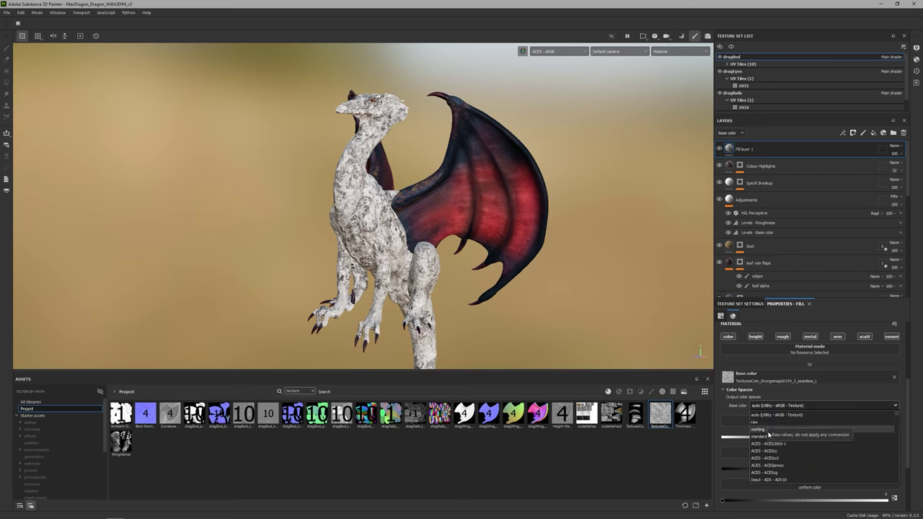
scroll(771, 444, "down", 5)
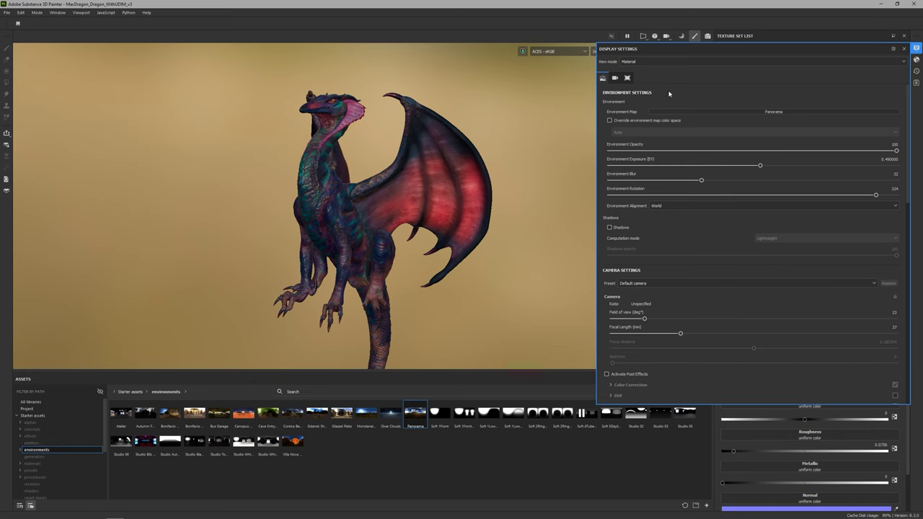
Preview the dragon under the Atelier, Bonifacio Street and Campus Ground environment maps
left_click(706, 112)
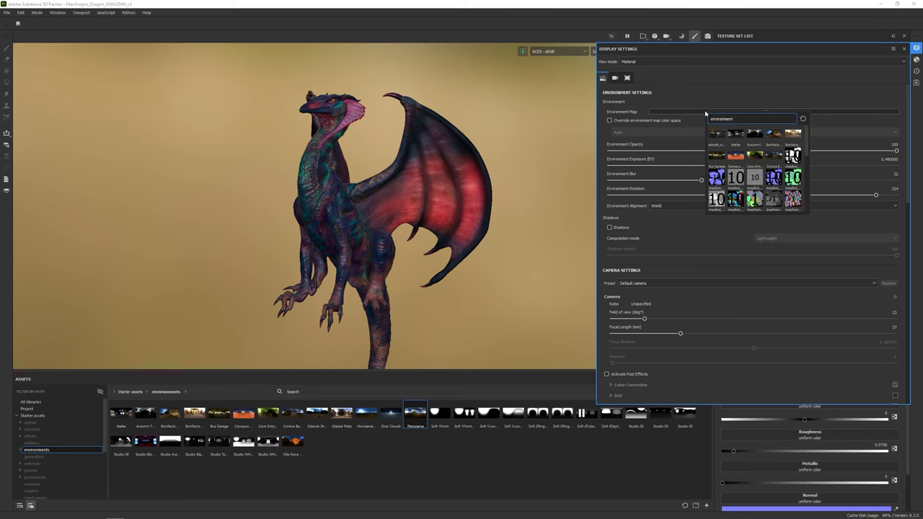
left_click(736, 135)
left_click(742, 114)
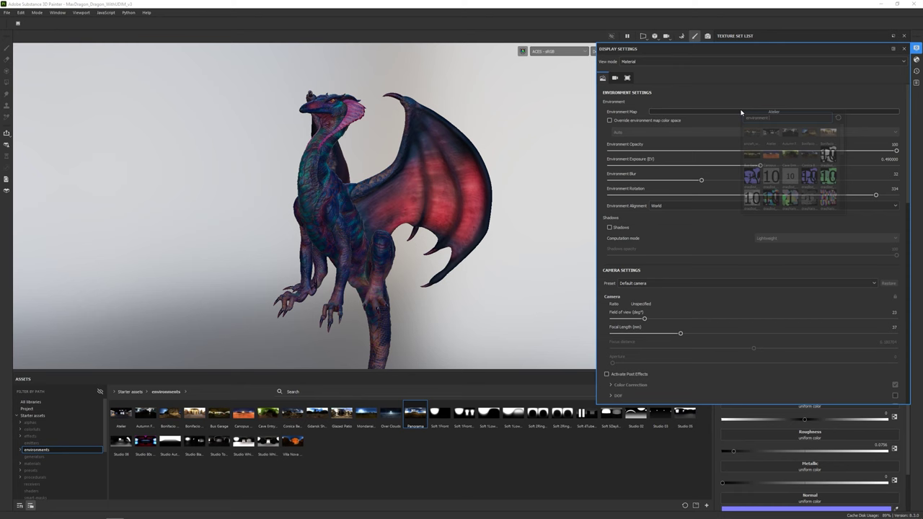
left_click(809, 135)
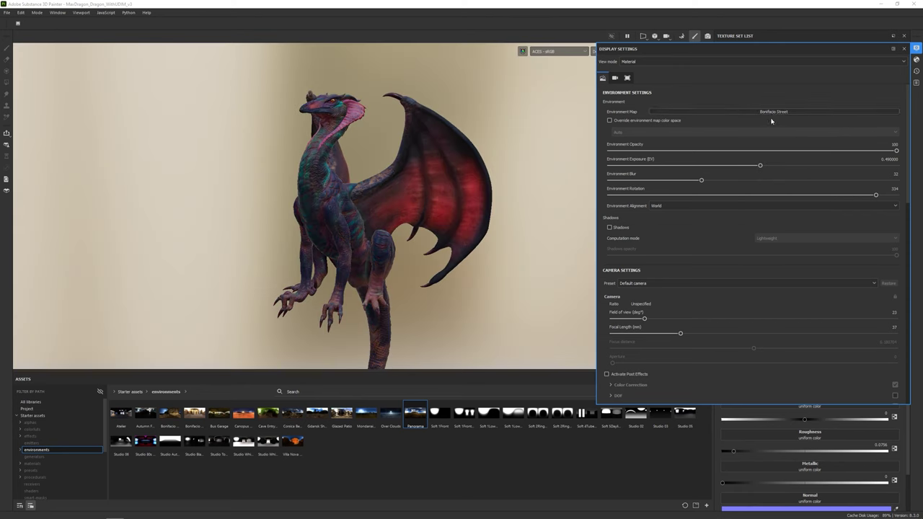
left_click(773, 113)
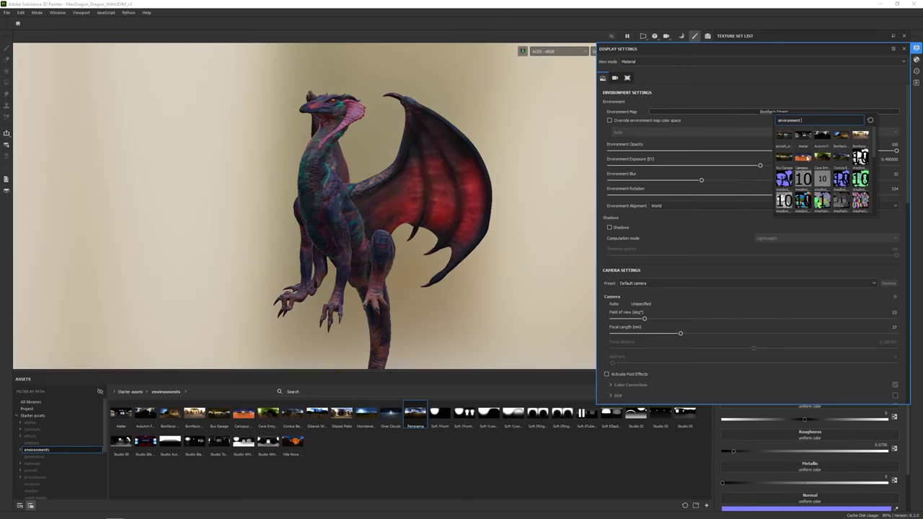
left_click(806, 159)
Switch the environment map back to Panorama and rotate the lighting around the dragon
left_click(803, 113)
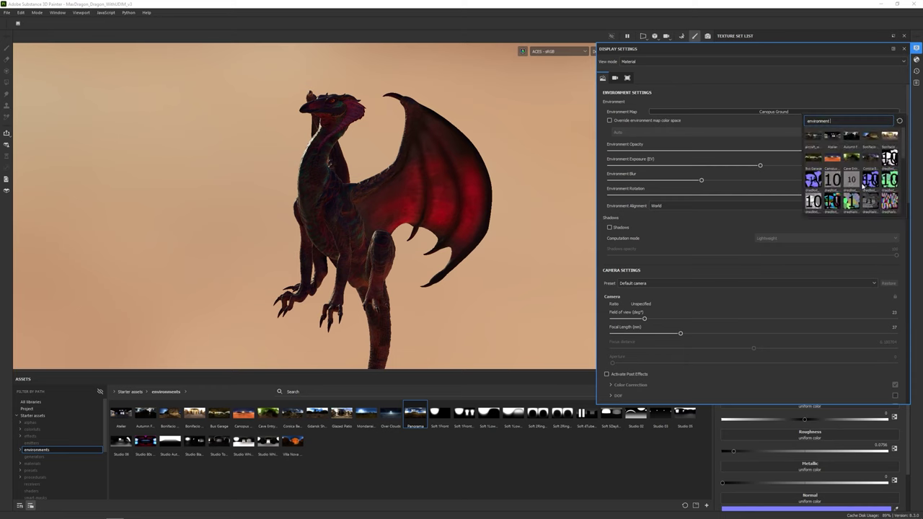
scroll(880, 181, "down", 6)
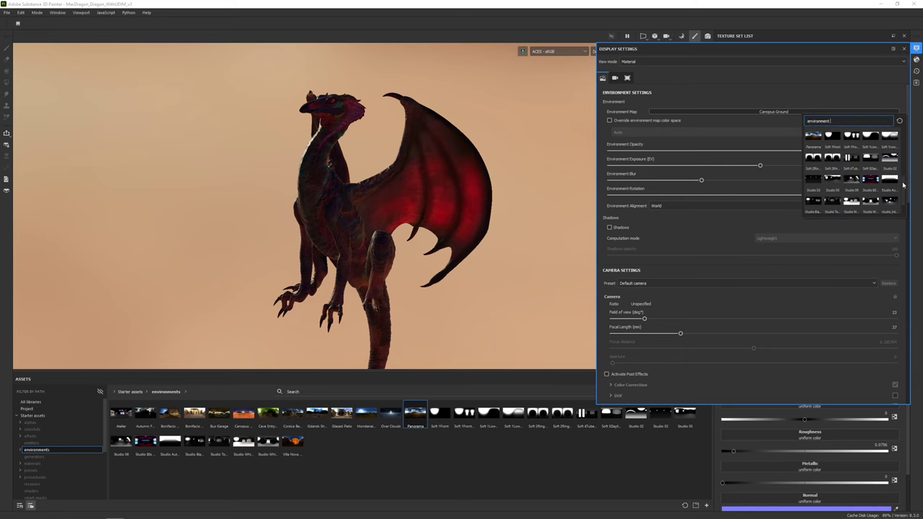
scroll(883, 180, "up", 2)
left_click(818, 143)
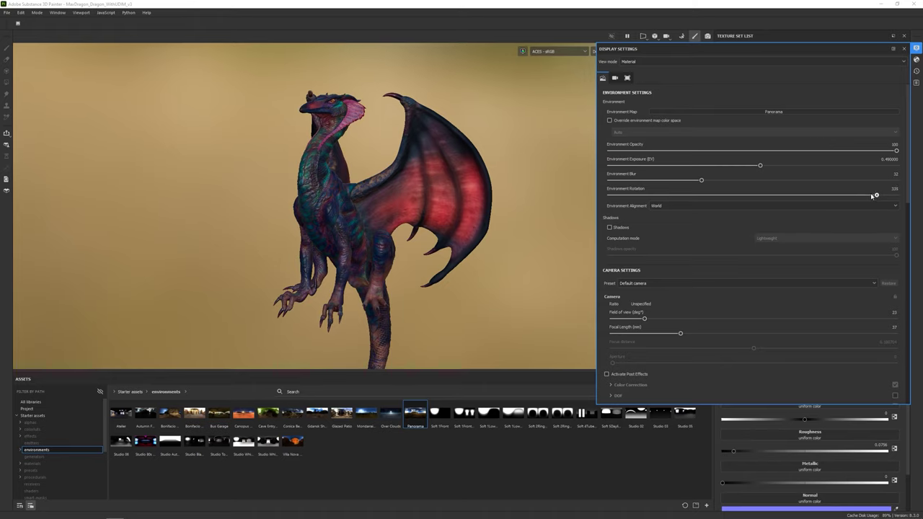
left_click_drag(875, 193, 819, 189)
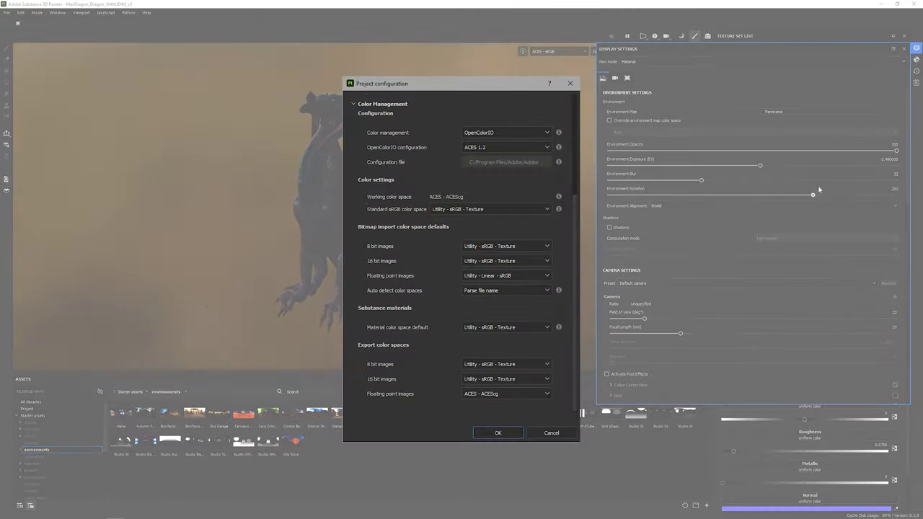
Rotate the lighting brighter, then override the environment colour space, trying ACES - ACEScg before settling on Auto
left_click_drag(819, 189, 881, 188)
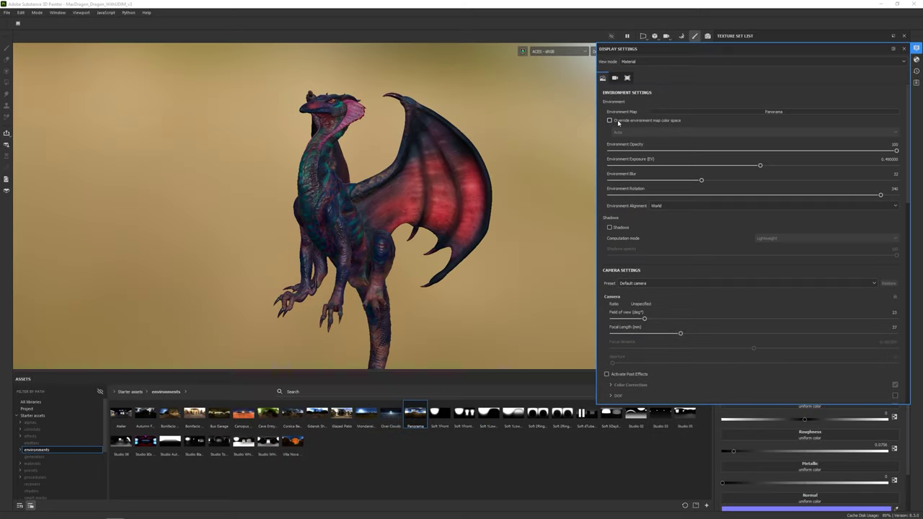
left_click(611, 122)
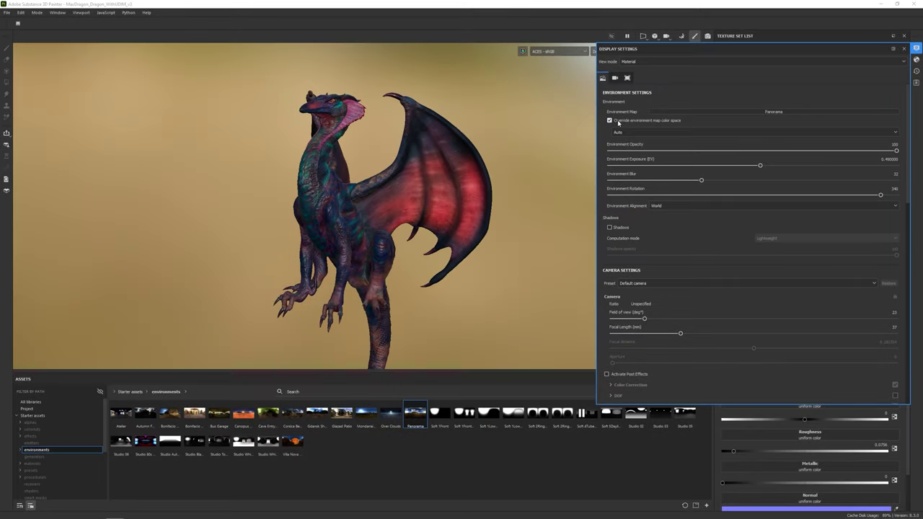
left_click(631, 132)
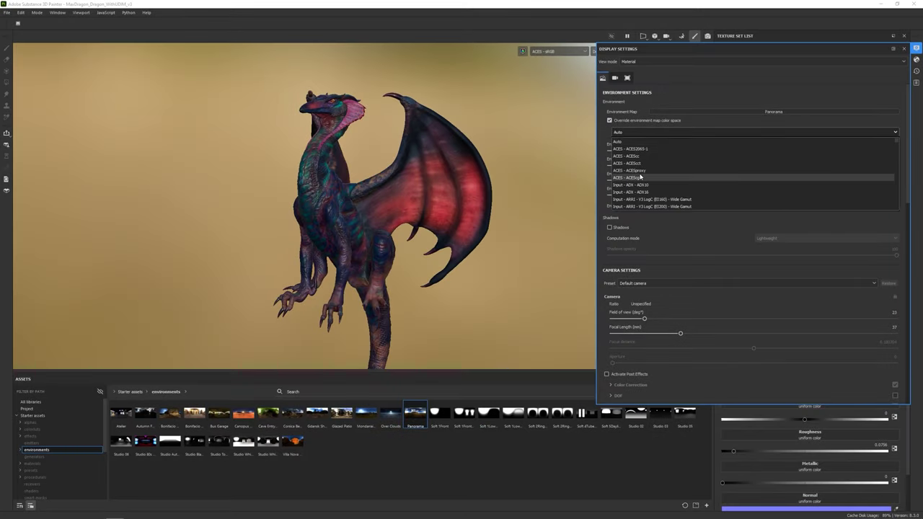
left_click(629, 178)
left_click(635, 134)
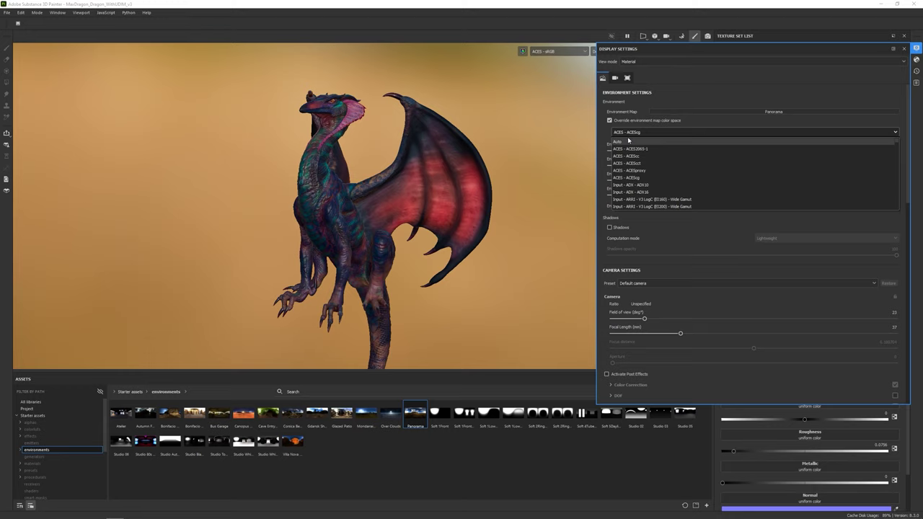
left_click(627, 141)
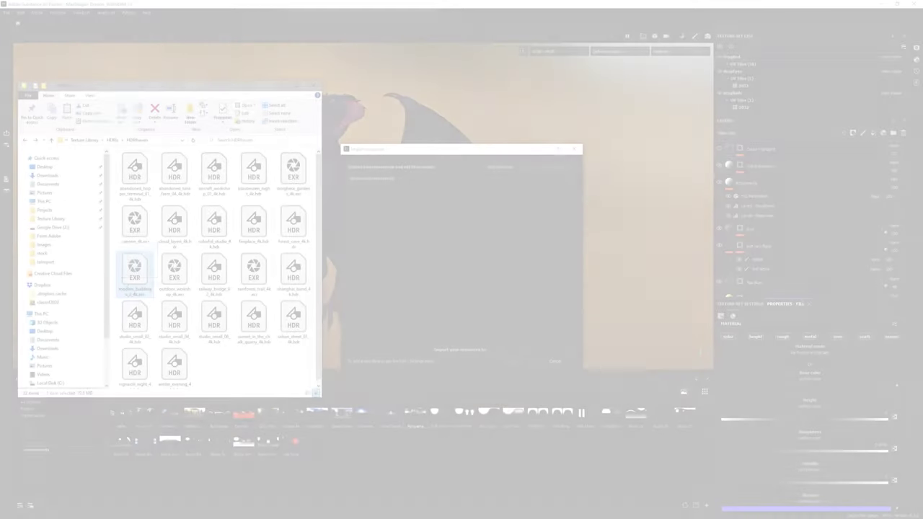
Import modern_buildings_2_4k.exr as the environment map, remove its blur and rotate it around the dragon
left_click_drag(134, 274, 412, 237)
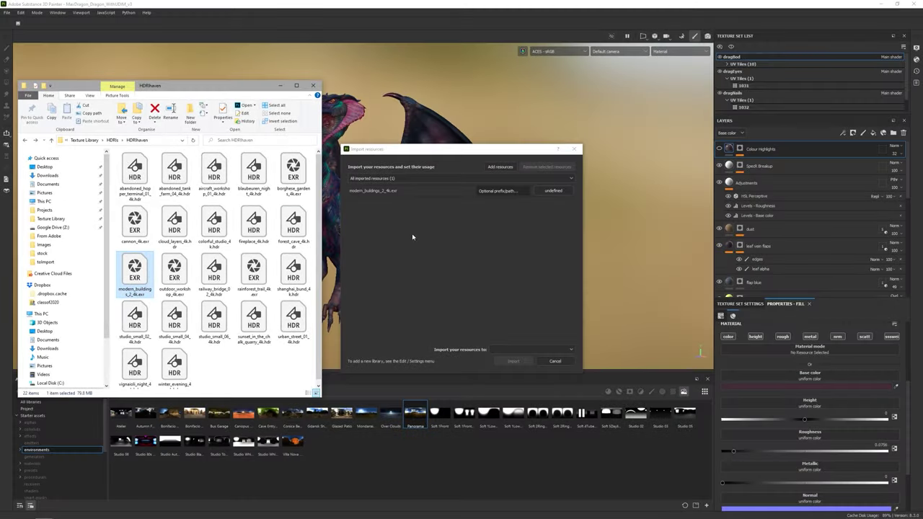
left_click(552, 190)
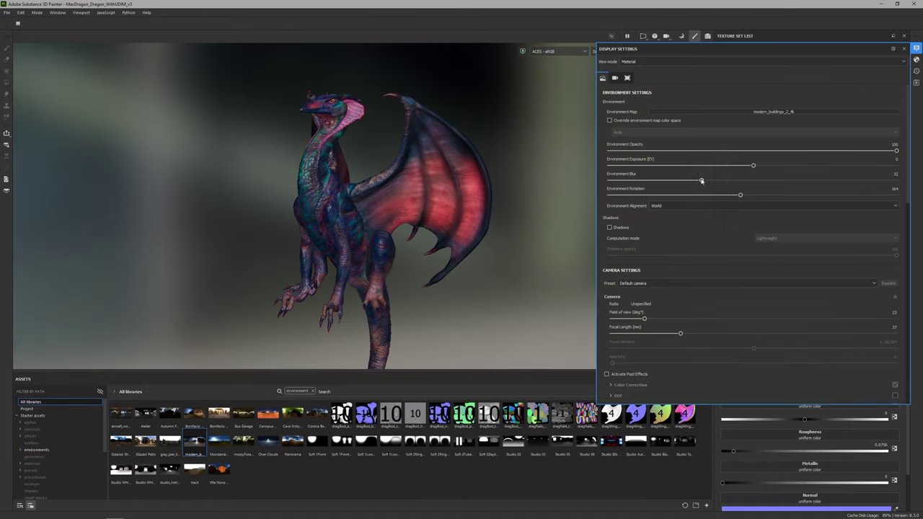
left_click_drag(704, 181, 610, 181)
right_click_drag(489, 277, 495, 271, "shift")
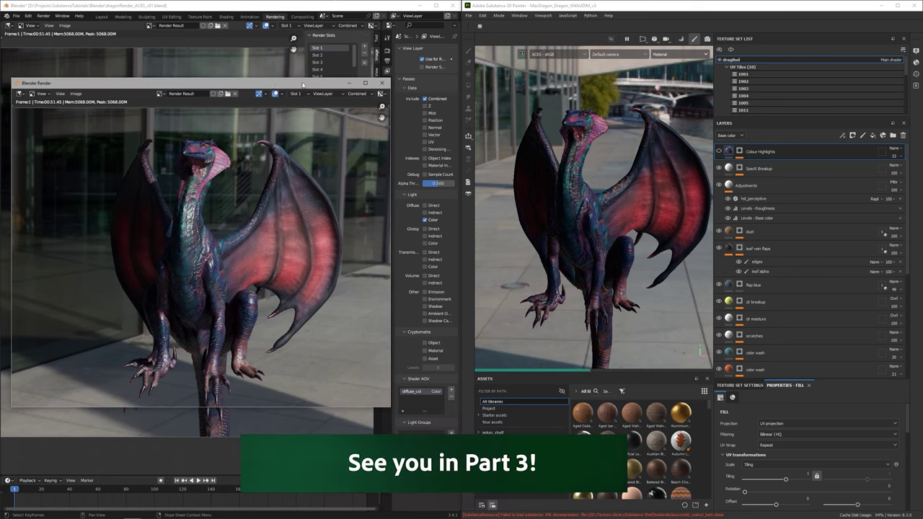
Show Blender's DiffCol render pass and set Painter's viewport channel to Base color
left_click(357, 94)
left_click(354, 109)
left_click(678, 54)
left_click(664, 87)
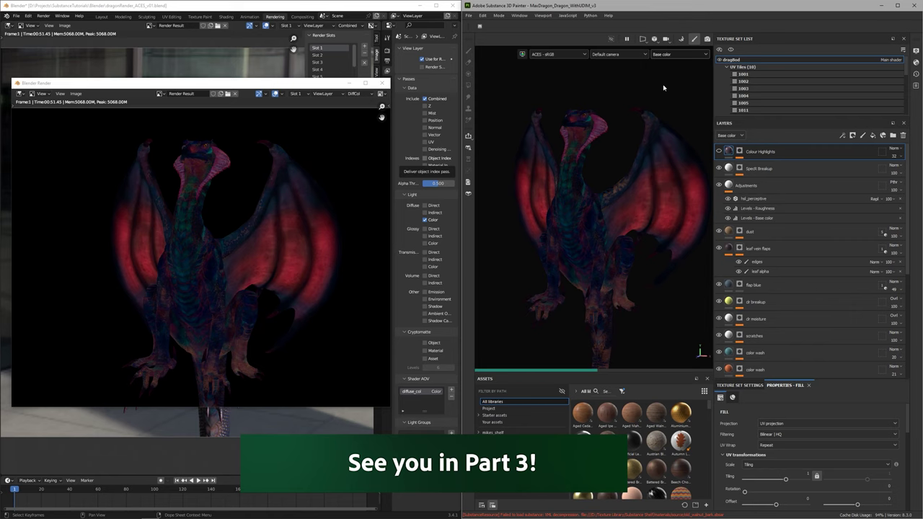